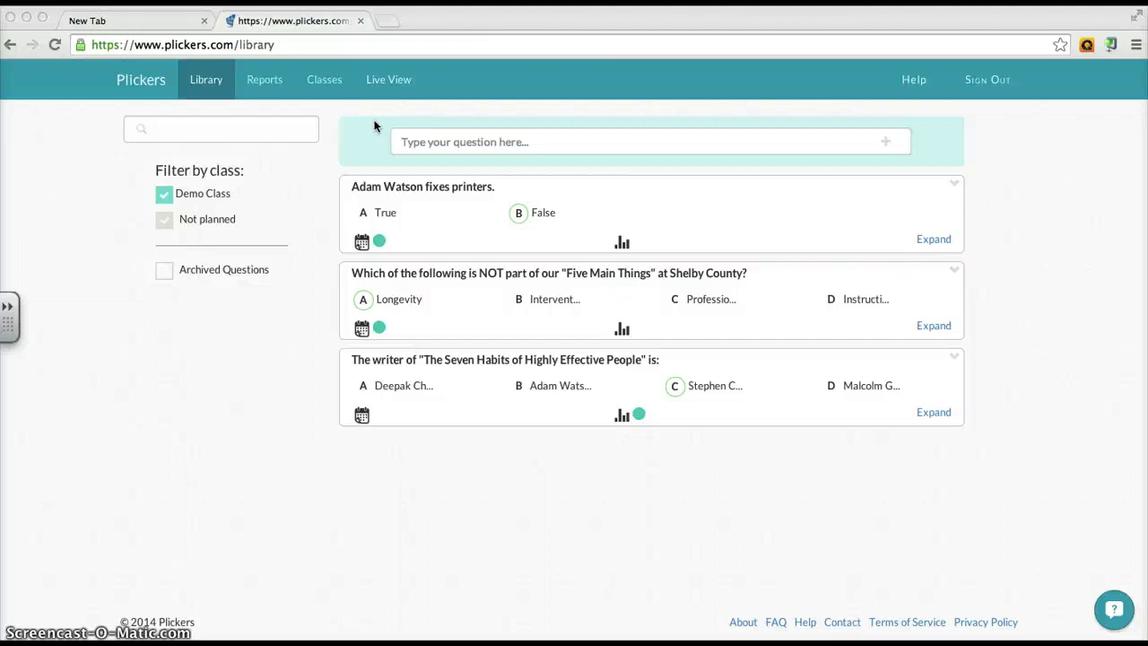
Step: Start a new question in the question library
click(426, 145)
click(217, 79)
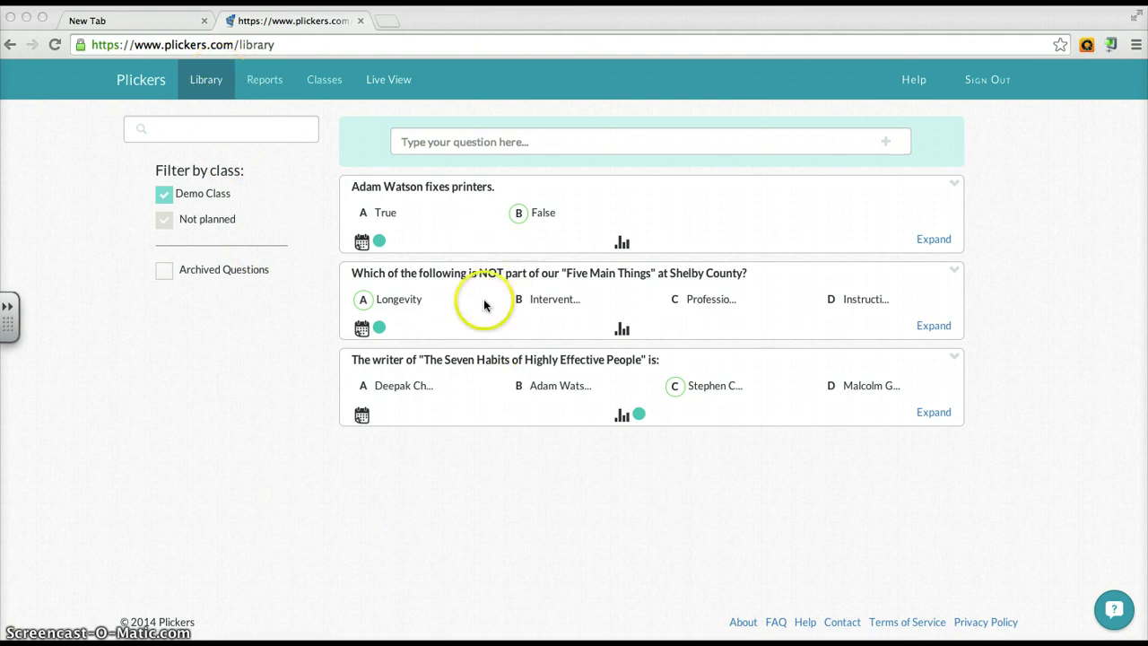
click(499, 143)
click(479, 136)
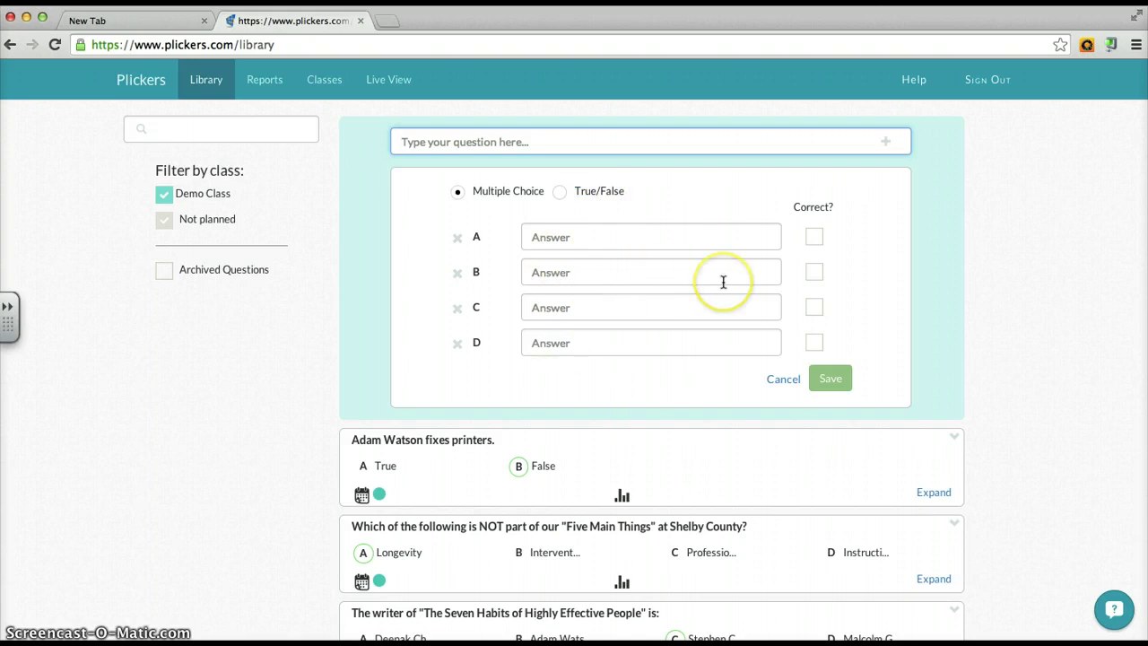
Step: Switch the new question's format to True/False and back to Multiple Choice
click(560, 193)
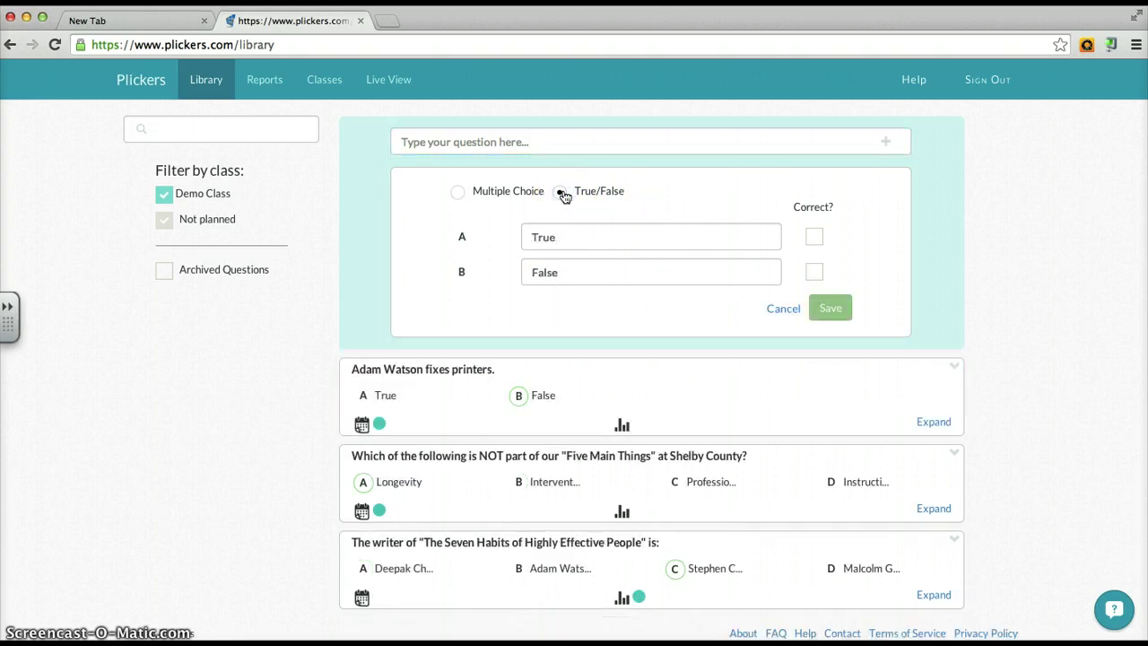
click(562, 229)
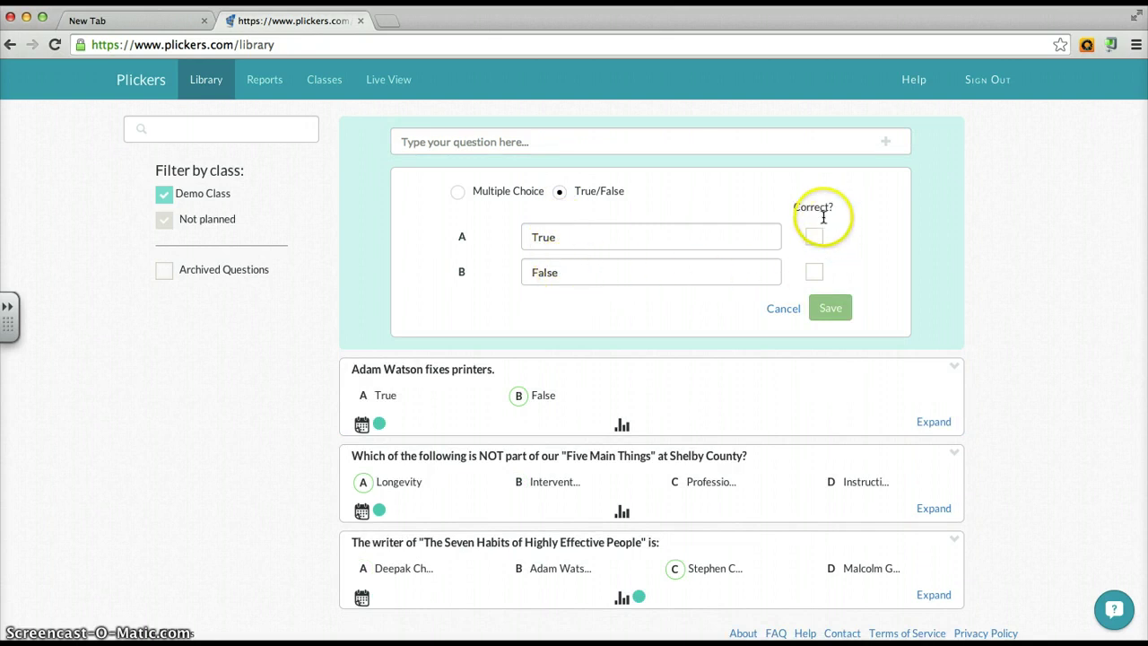
click(815, 266)
click(830, 309)
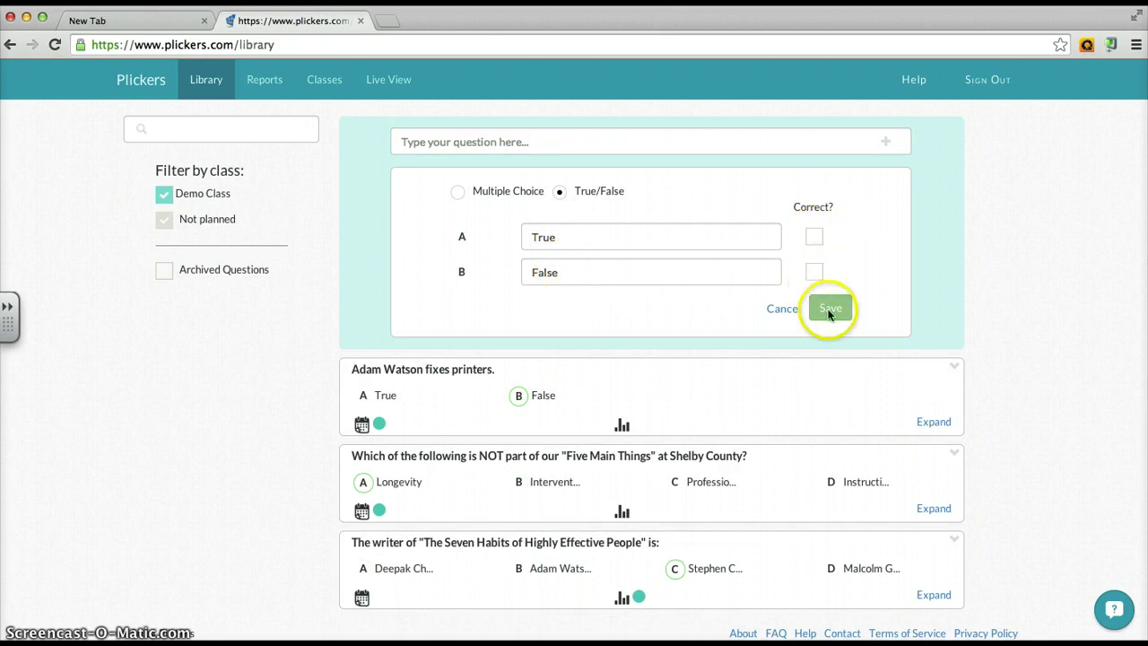
click(456, 194)
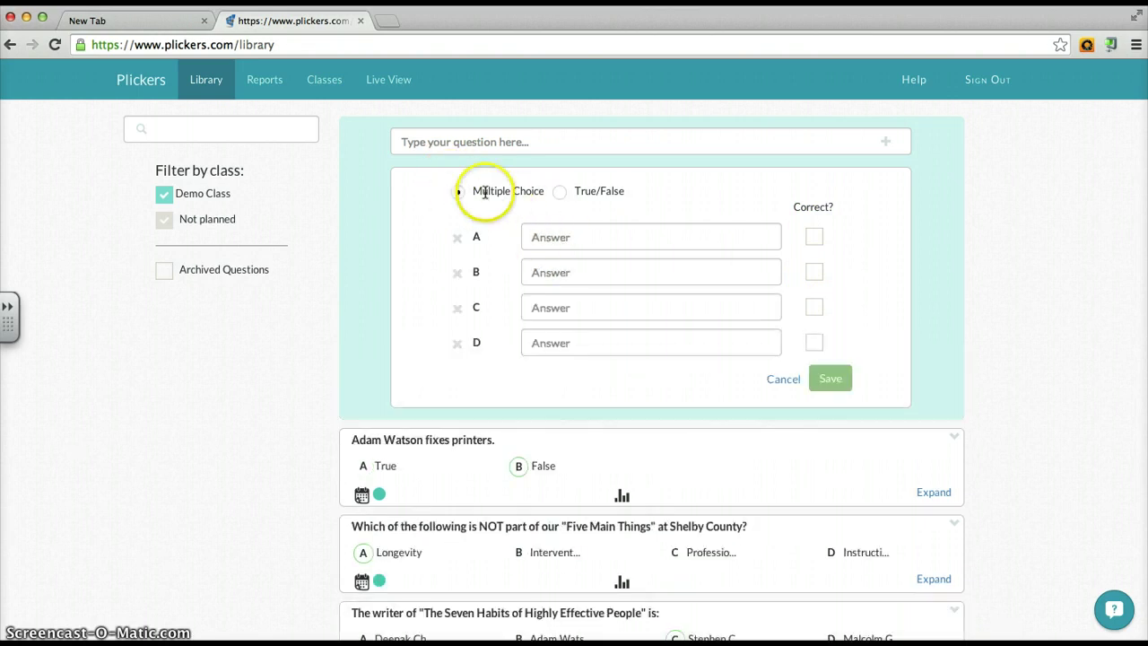
Step: Remove answer option D from the new question and add a fourth answer option again
click(459, 344)
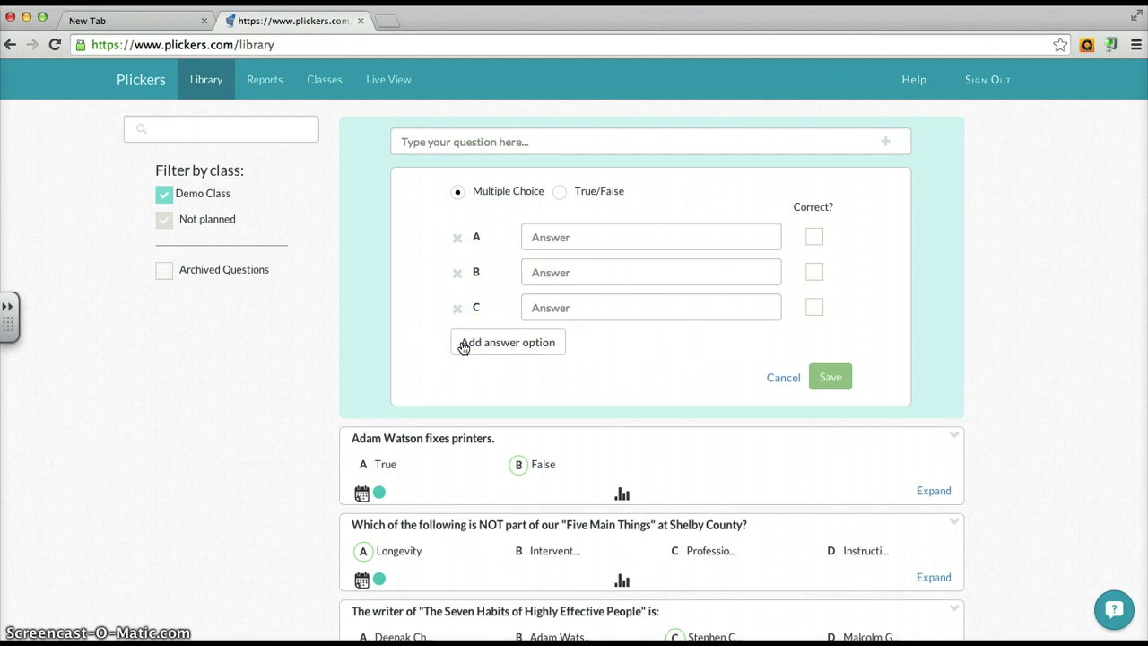
click(529, 340)
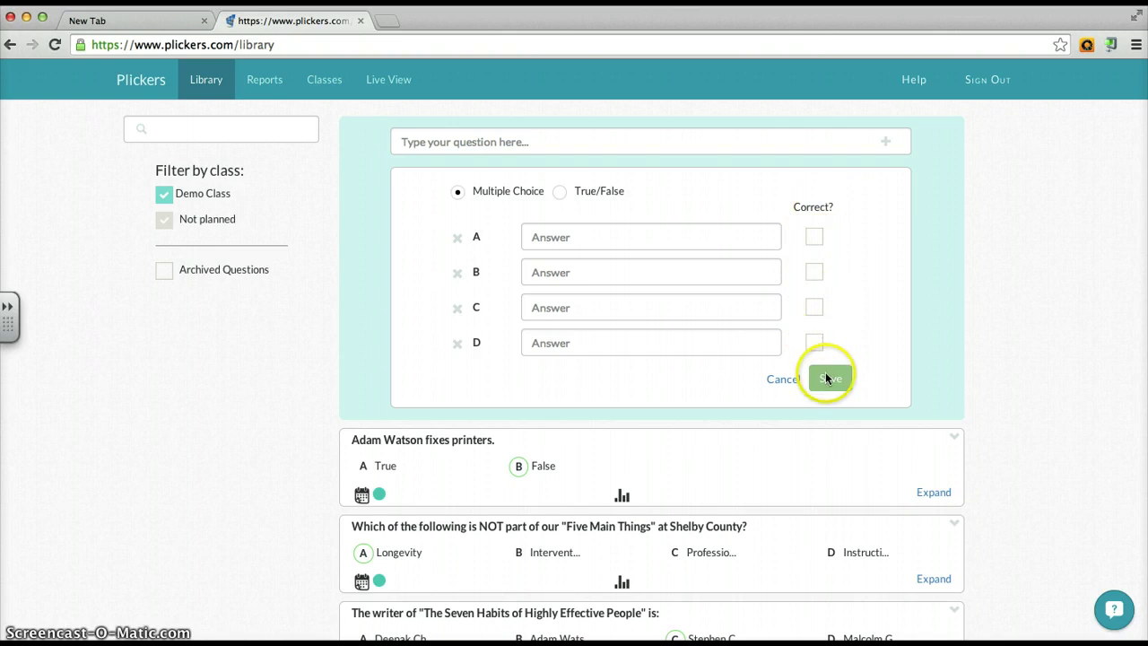
Step: Enter "Which of the following planets does NOT have rings?" as the question text
click(605, 143)
text(Whi)
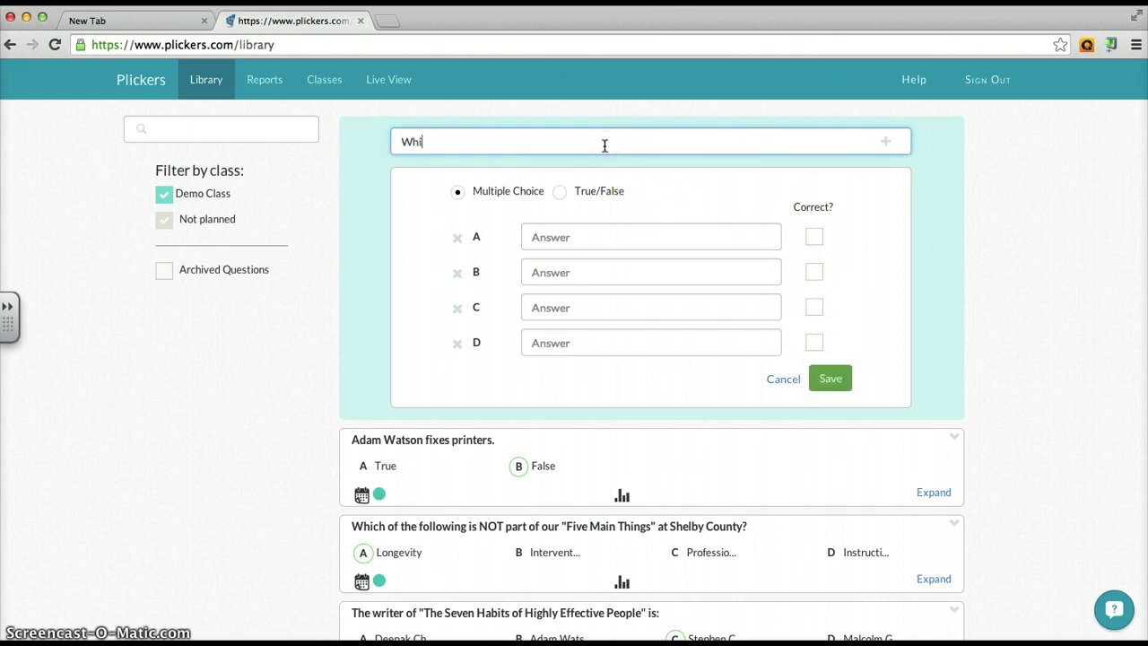
text(ch of the following plan)
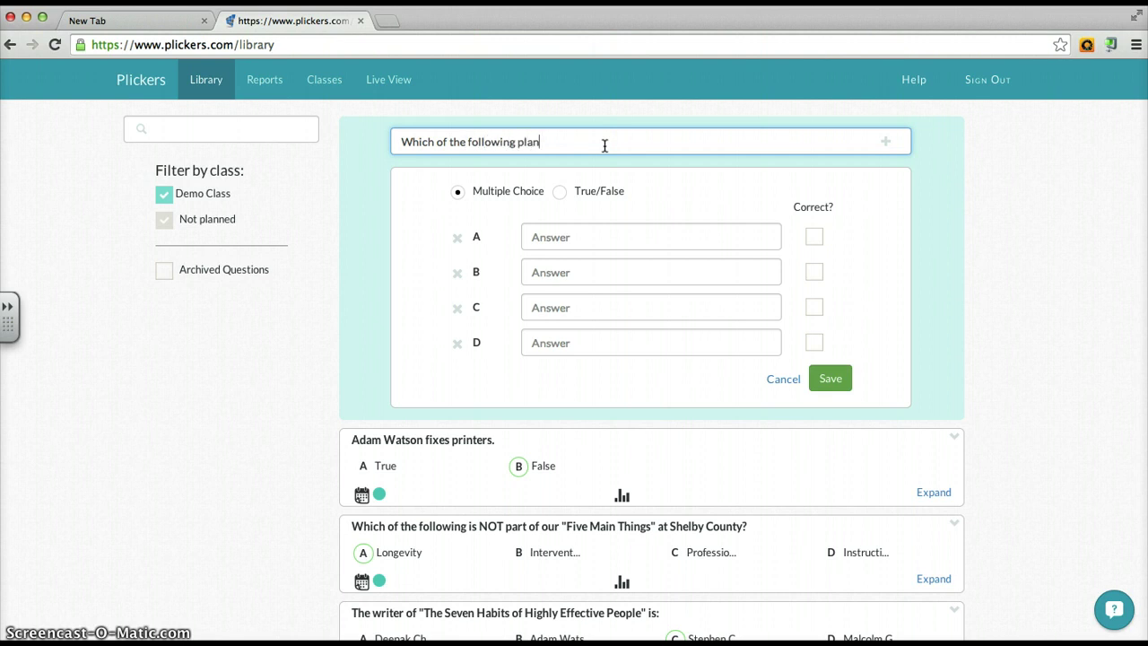
text(ets does NOT have rings?)
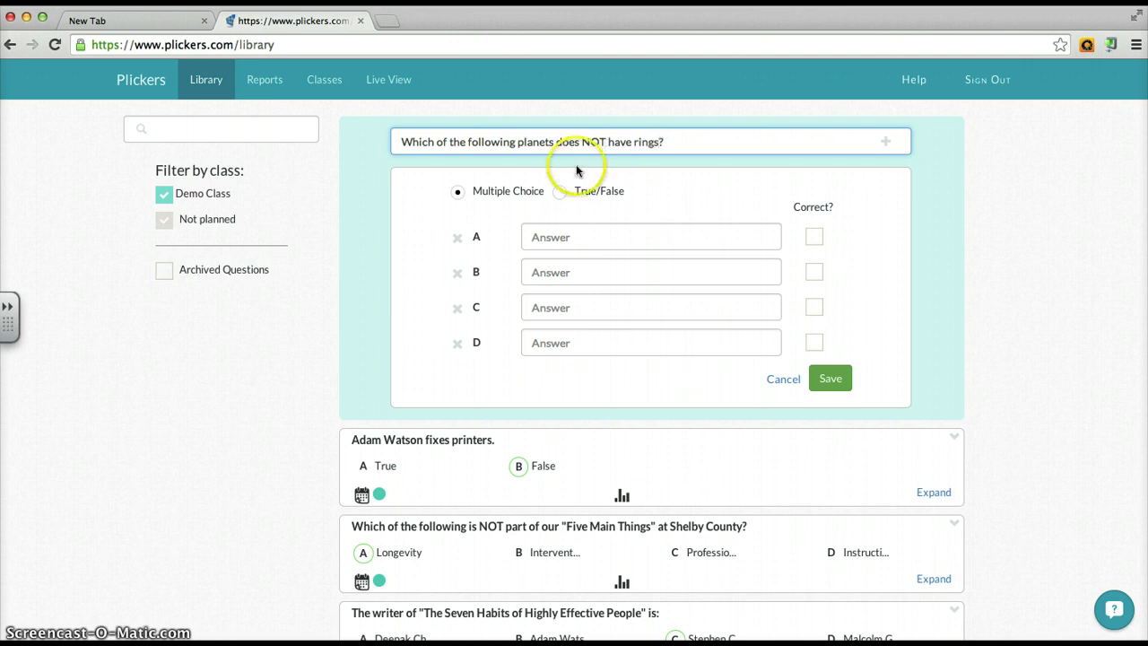
Step: Fill in the answer options as A Saturn, B Mars, C Jupiter and D Neptune
click(554, 235)
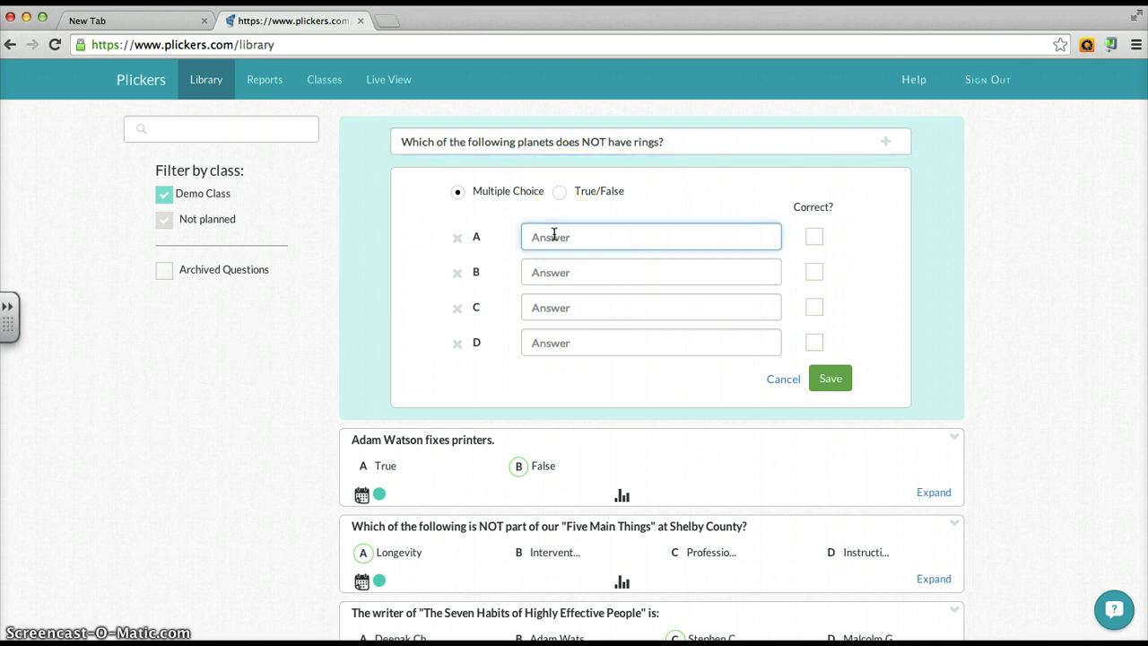
text(Saturn)
click(547, 266)
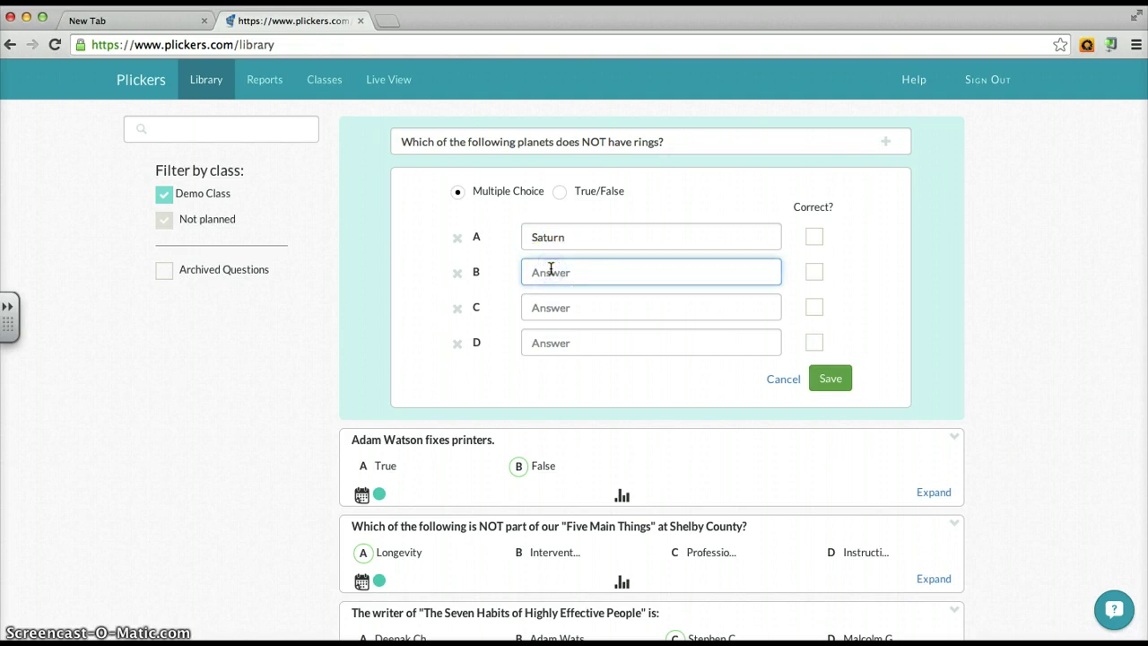
text(Mars)
click(564, 305)
text(J)
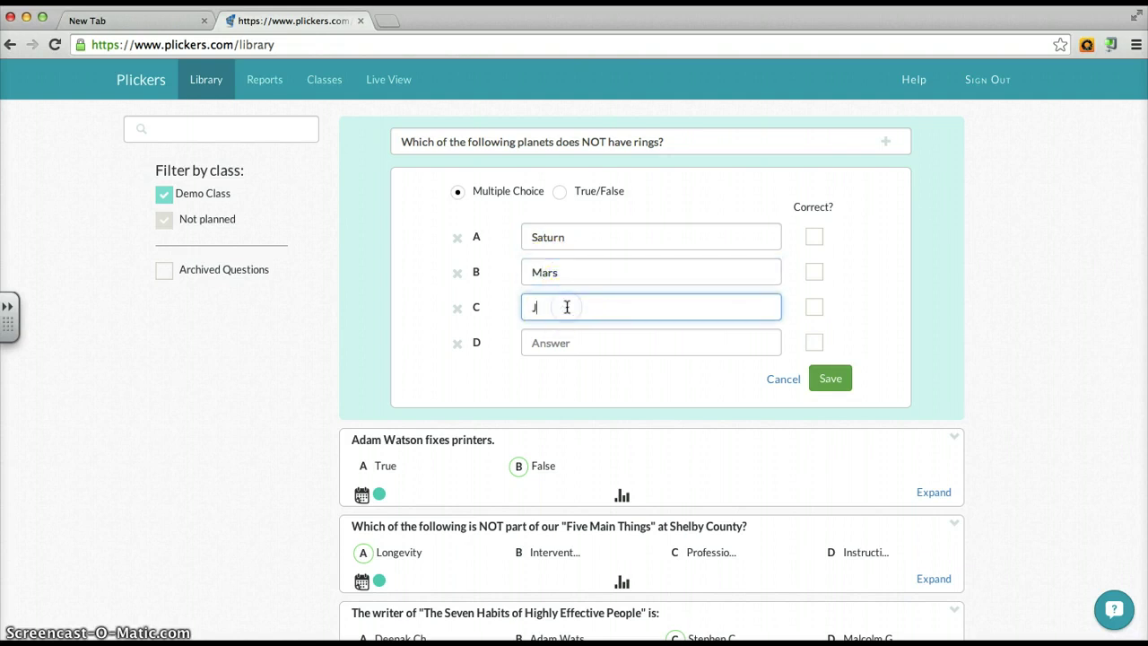
text(upiter)
click(550, 348)
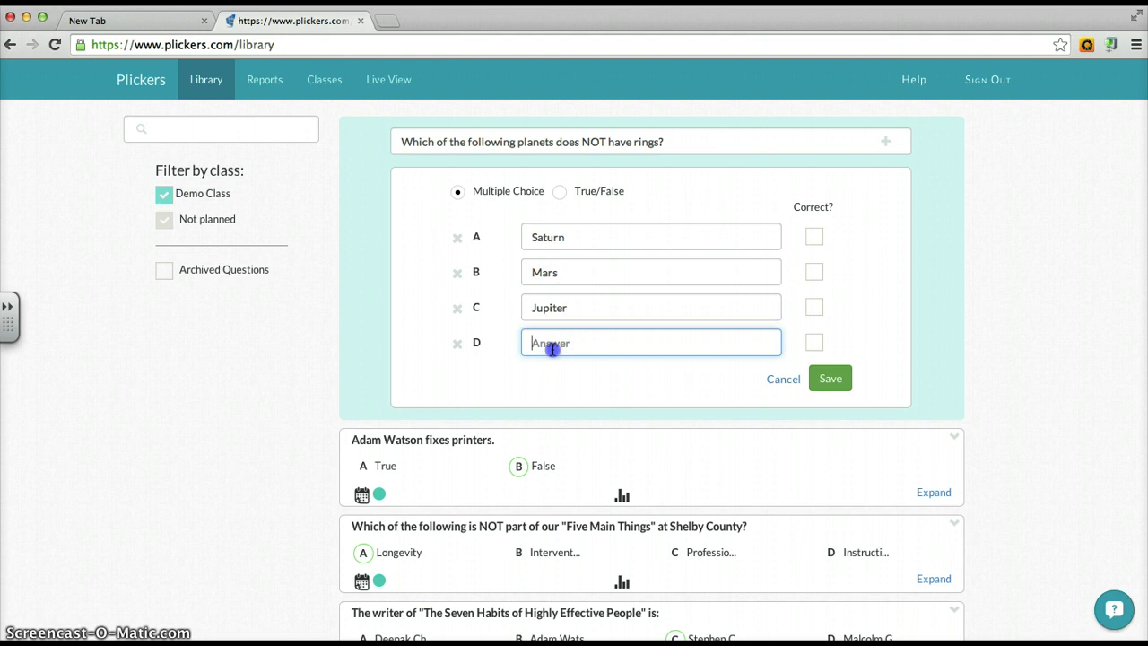
text(Neptune)
Step: Mark answer B, Mars, as correct and save the question
click(814, 273)
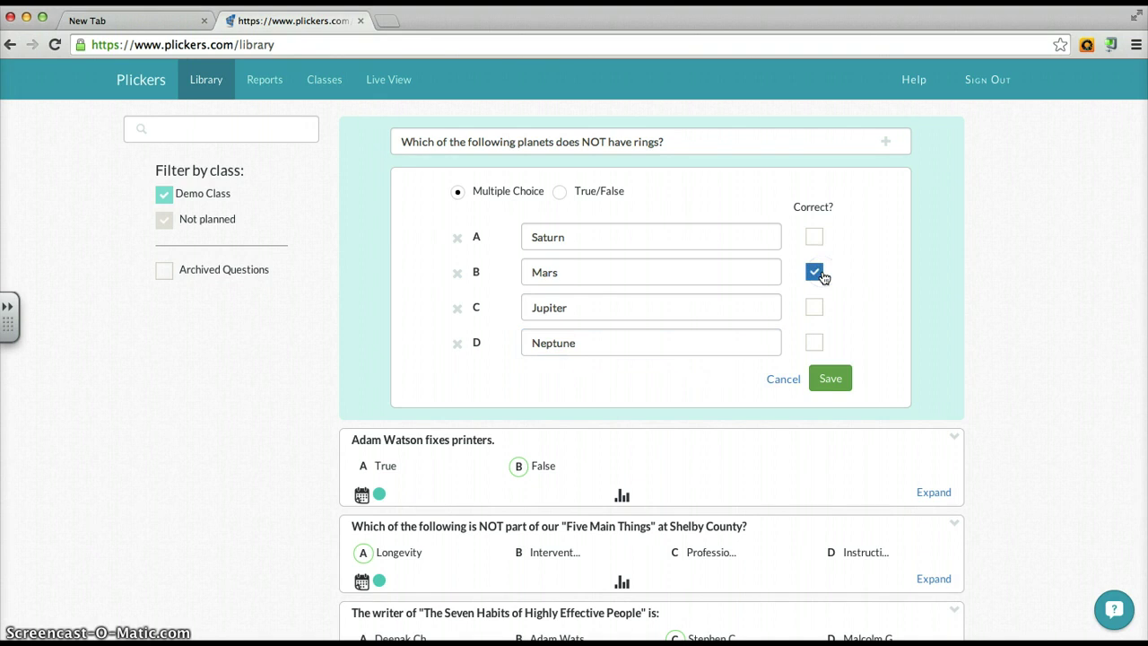
click(839, 379)
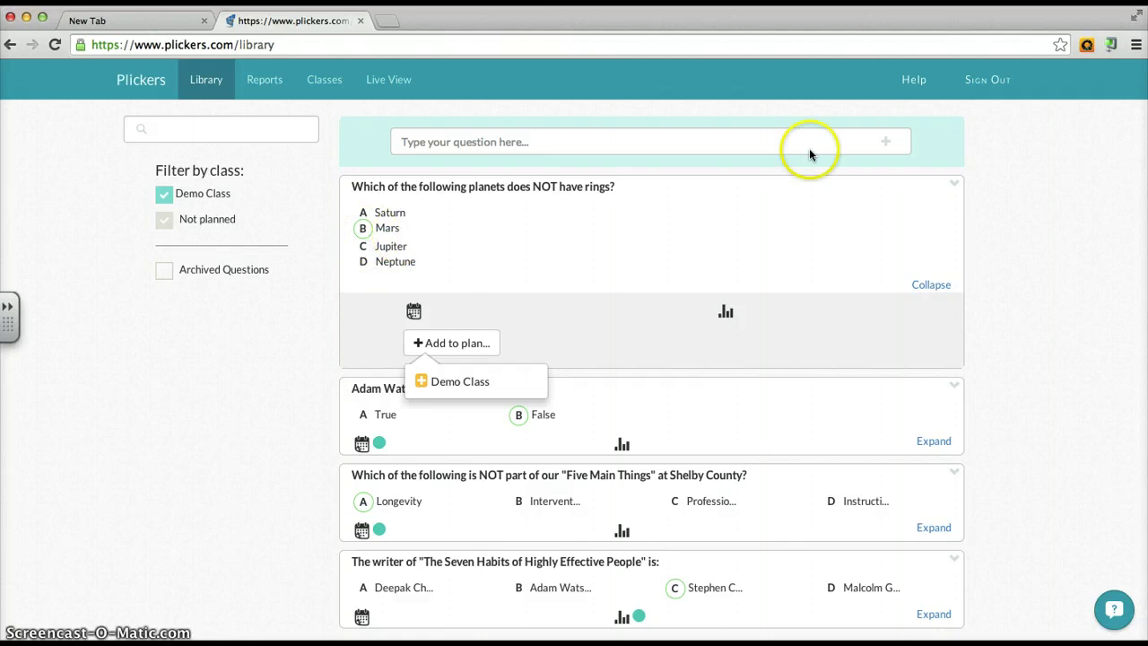
click(954, 185)
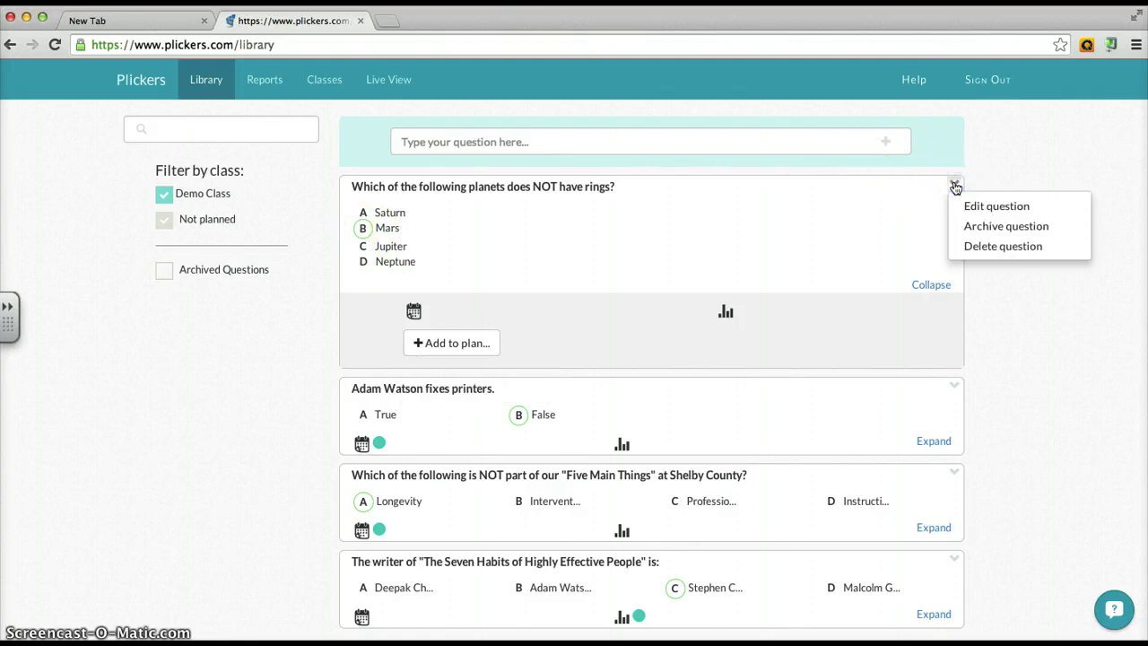
click(801, 248)
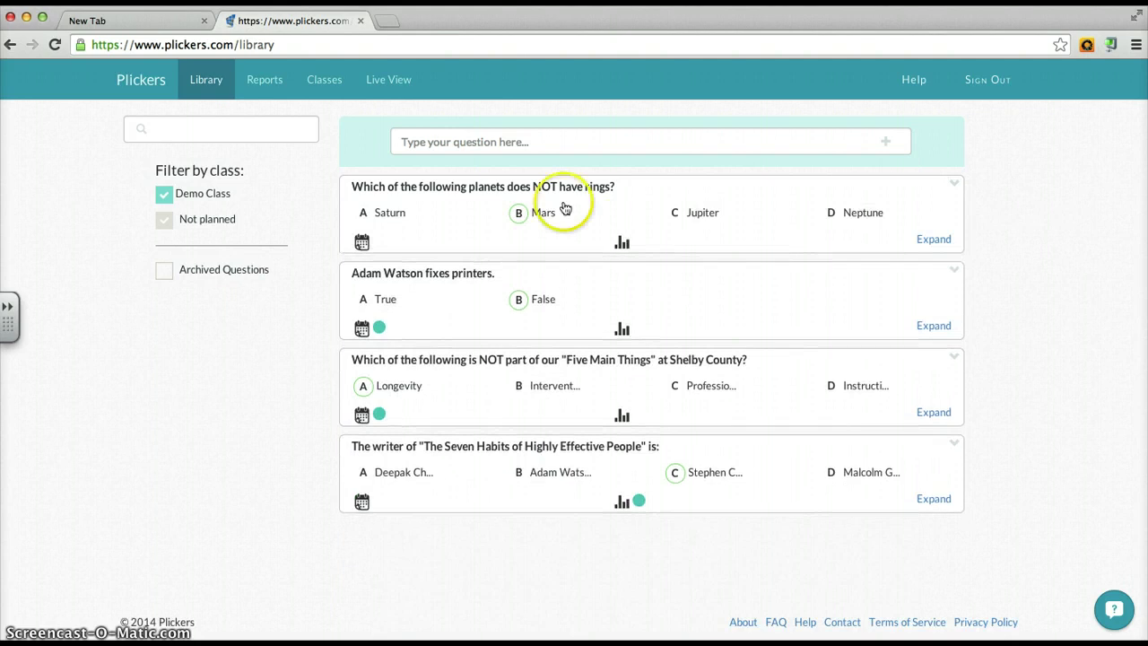
Step: Add the question about planets without rings to the Demo Class plan and collapse its details
click(934, 239)
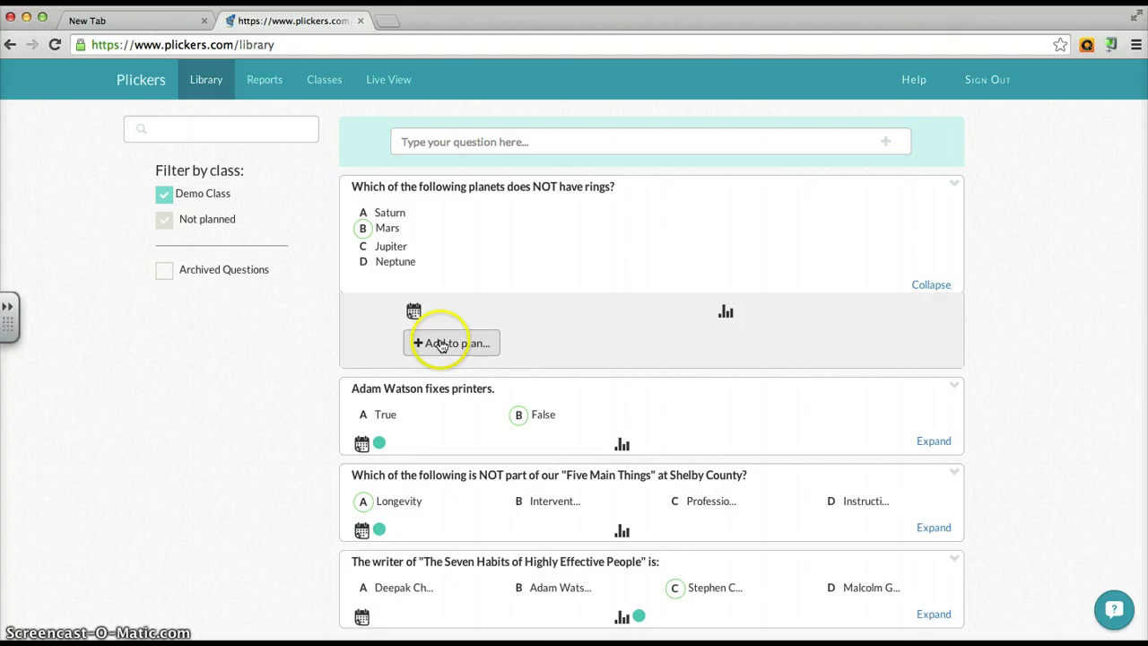
click(442, 345)
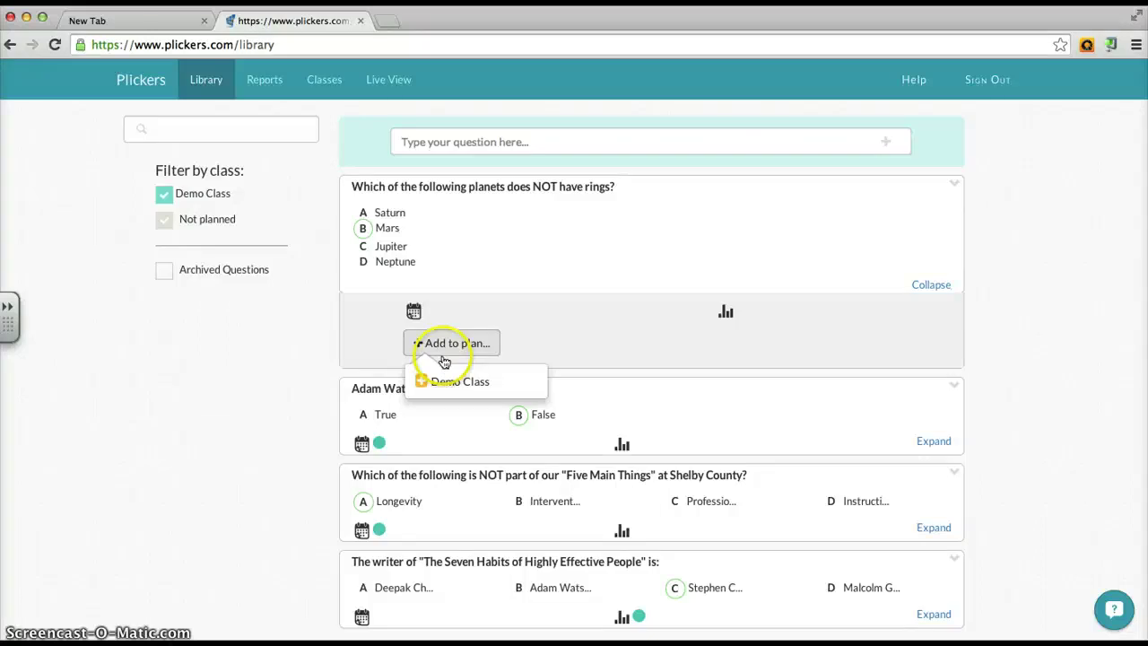
click(447, 383)
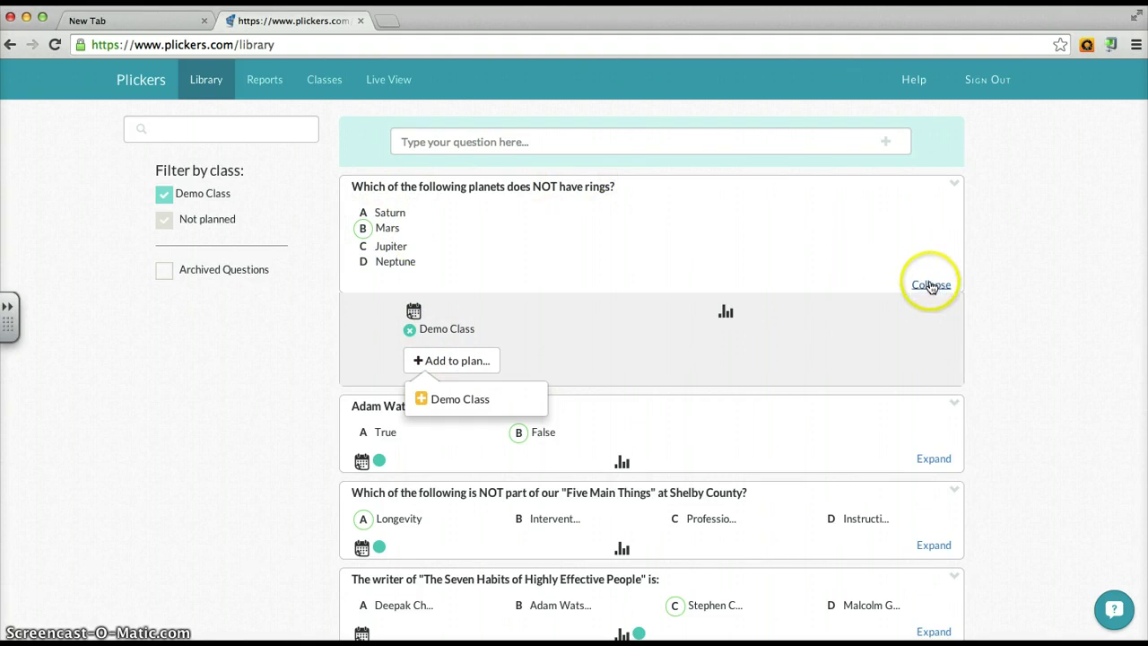
click(931, 286)
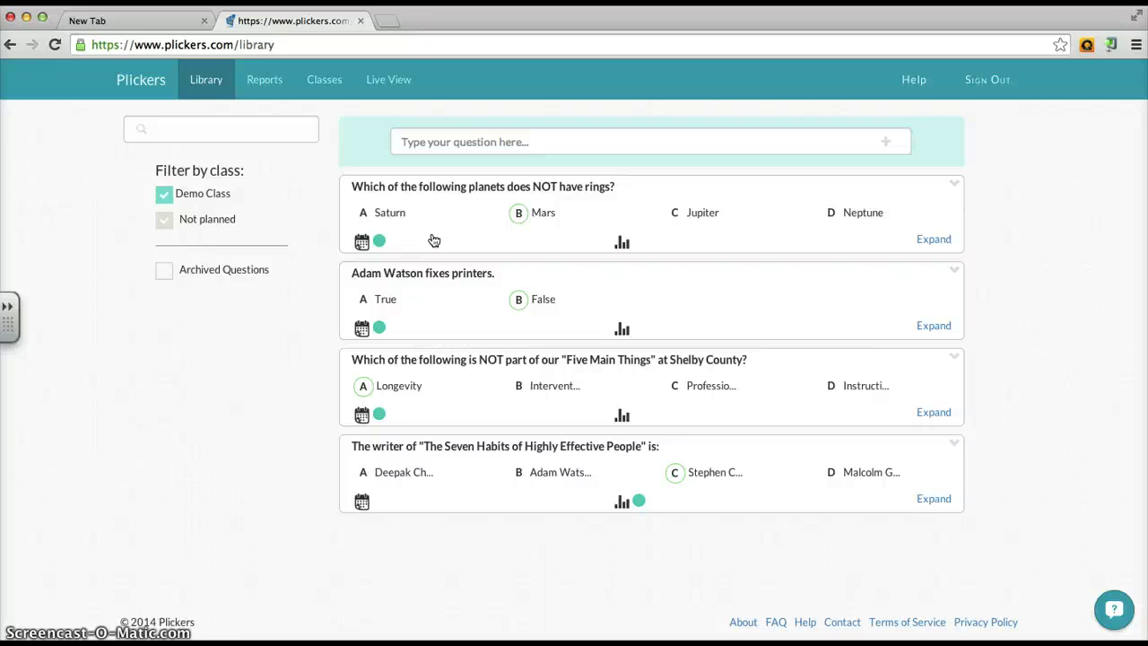
click(376, 232)
click(436, 264)
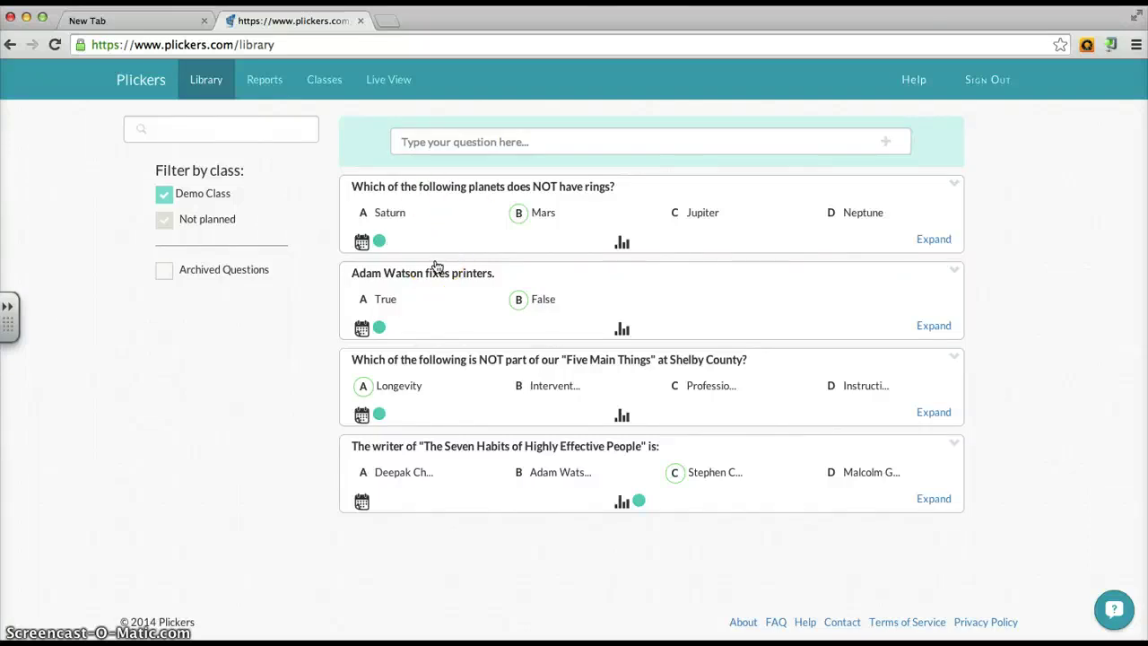